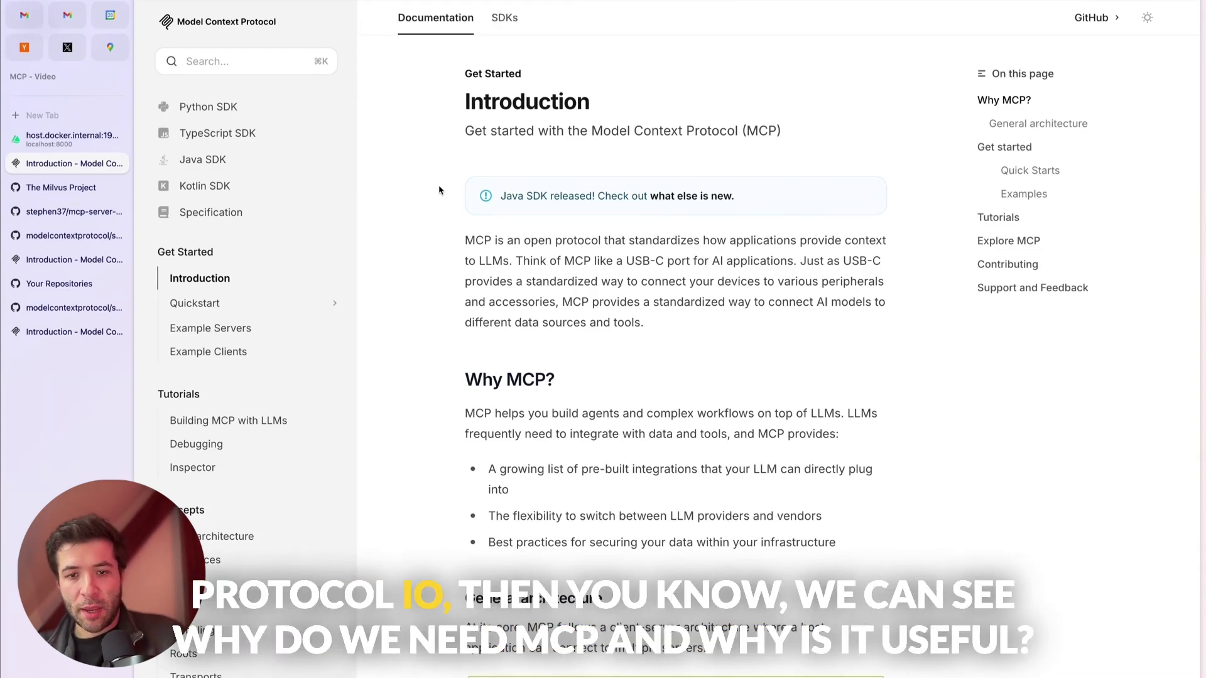
# Read the Why MCP overview and general architecture in the MCP docs, then go to The Milvus Project on GitHub.
pyautogui.scroll(-3, 438, 190)
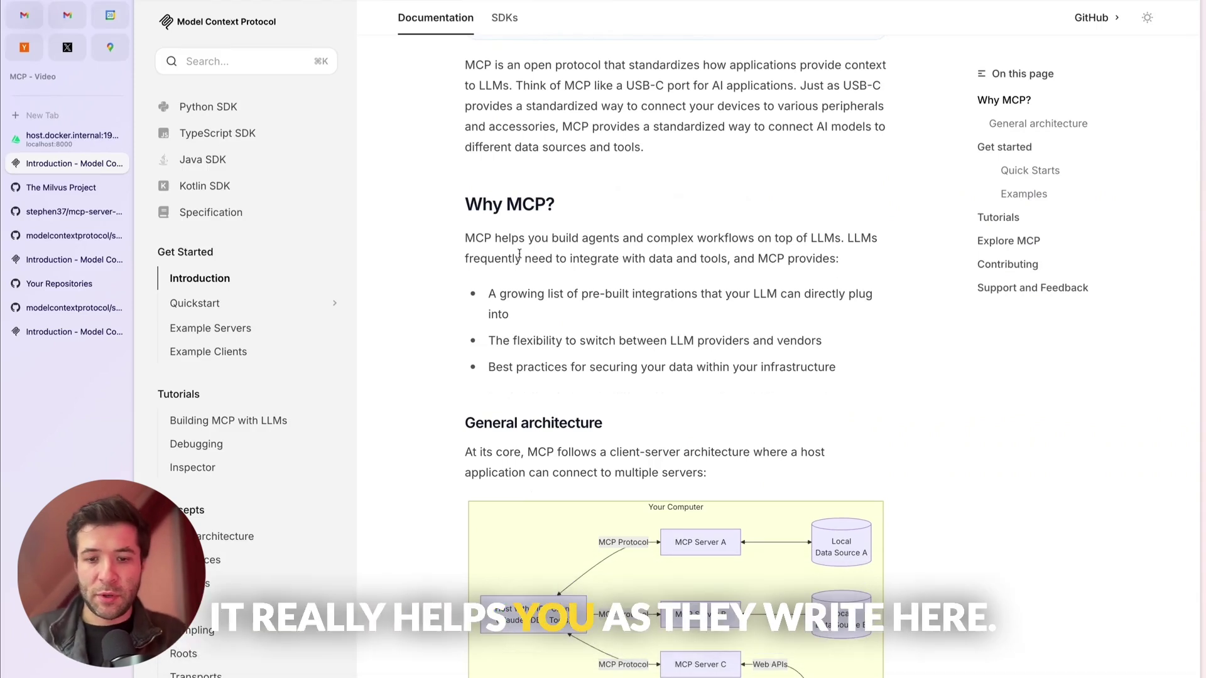
pyautogui.tripleClick(499, 235)
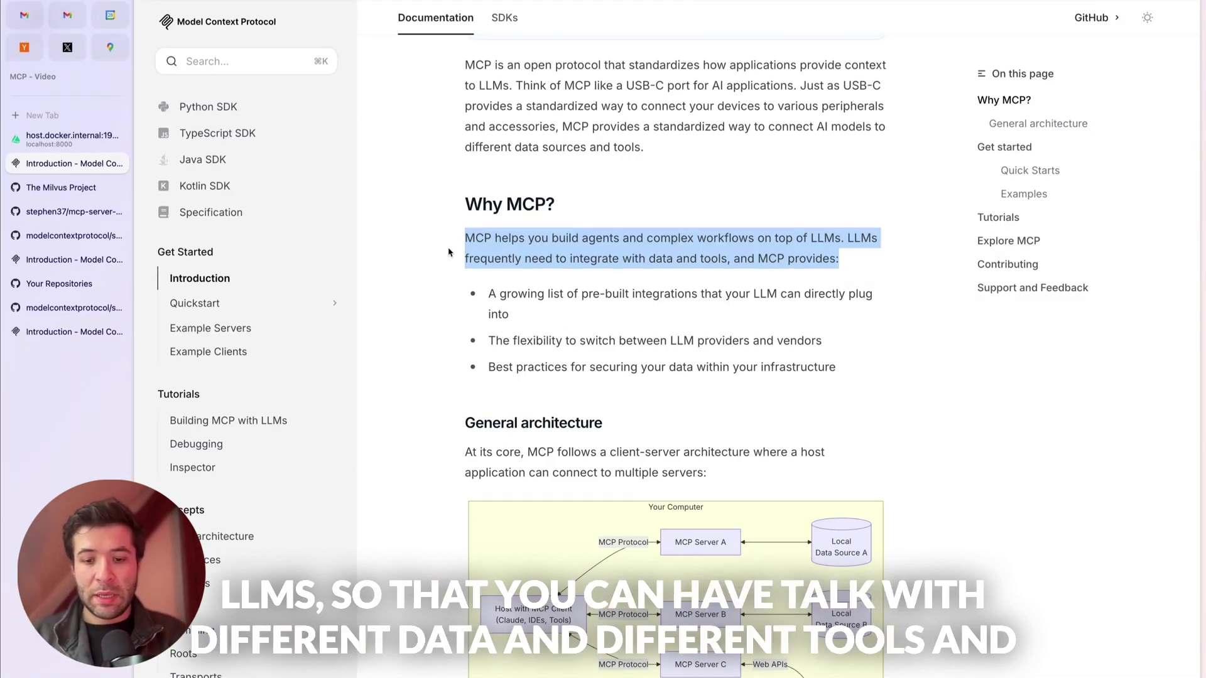
pyautogui.scroll(-5, 443, 283)
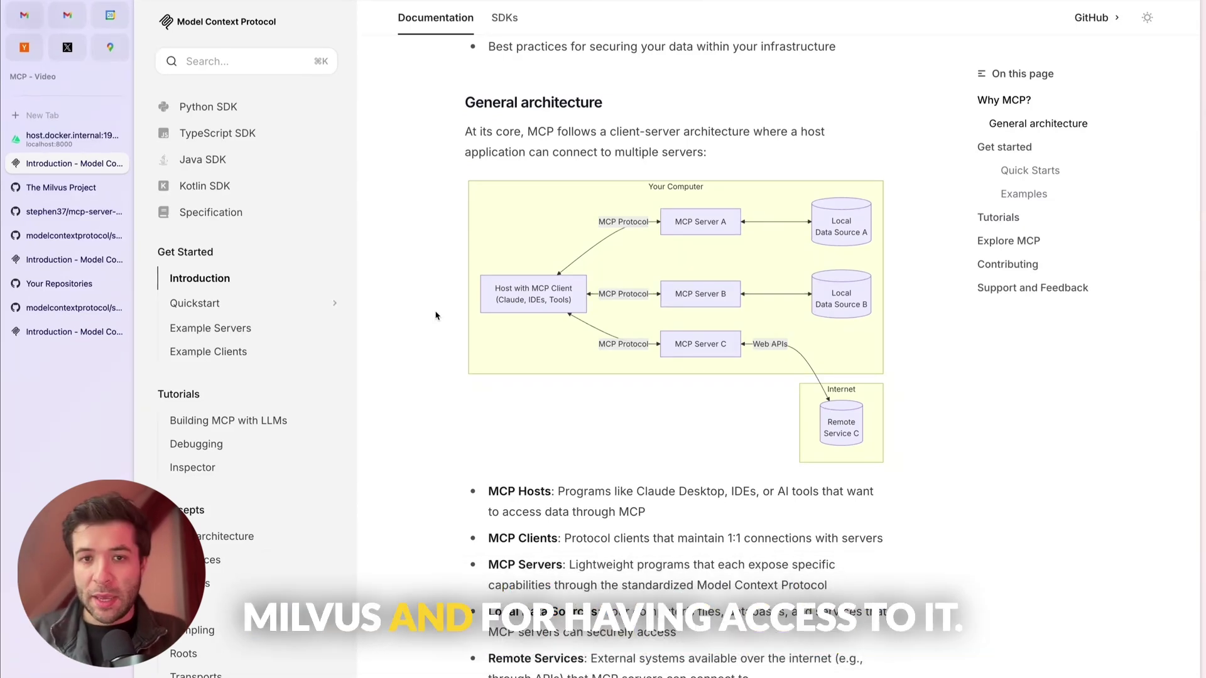
pyautogui.click(60, 187)
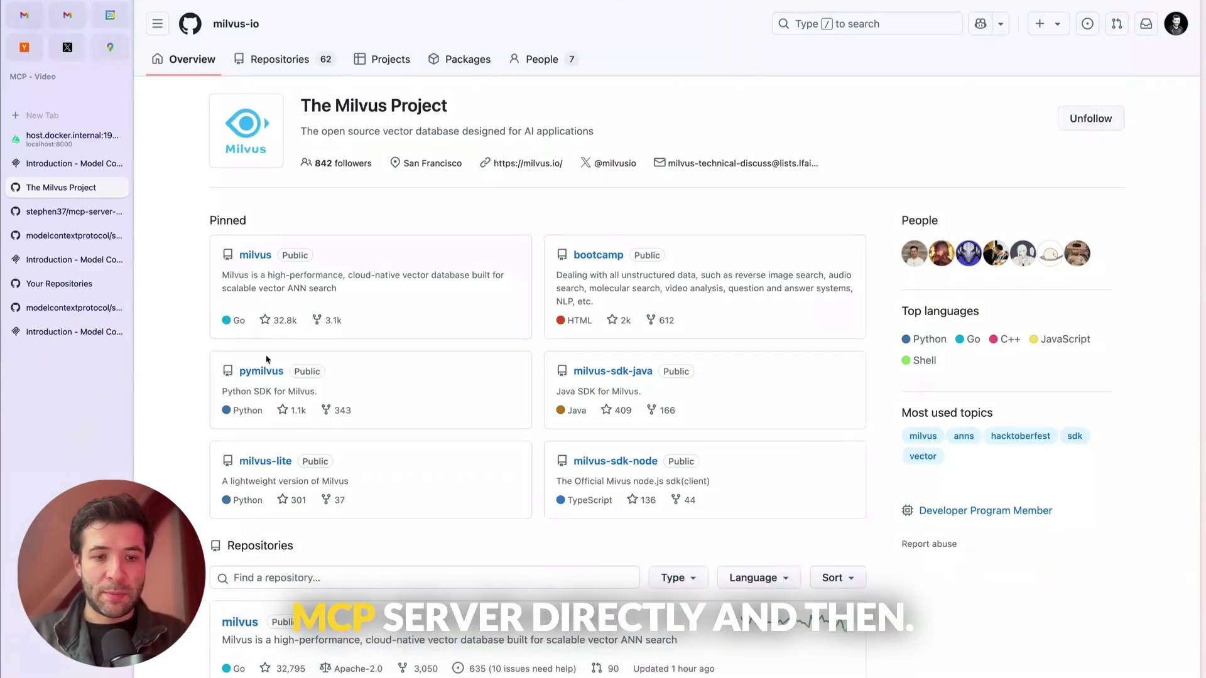
# Review the mcp-server-milvus README's Claude Desktop and Cursor usage sections, then switch to Claude Desktop.
pyautogui.click(69, 213)
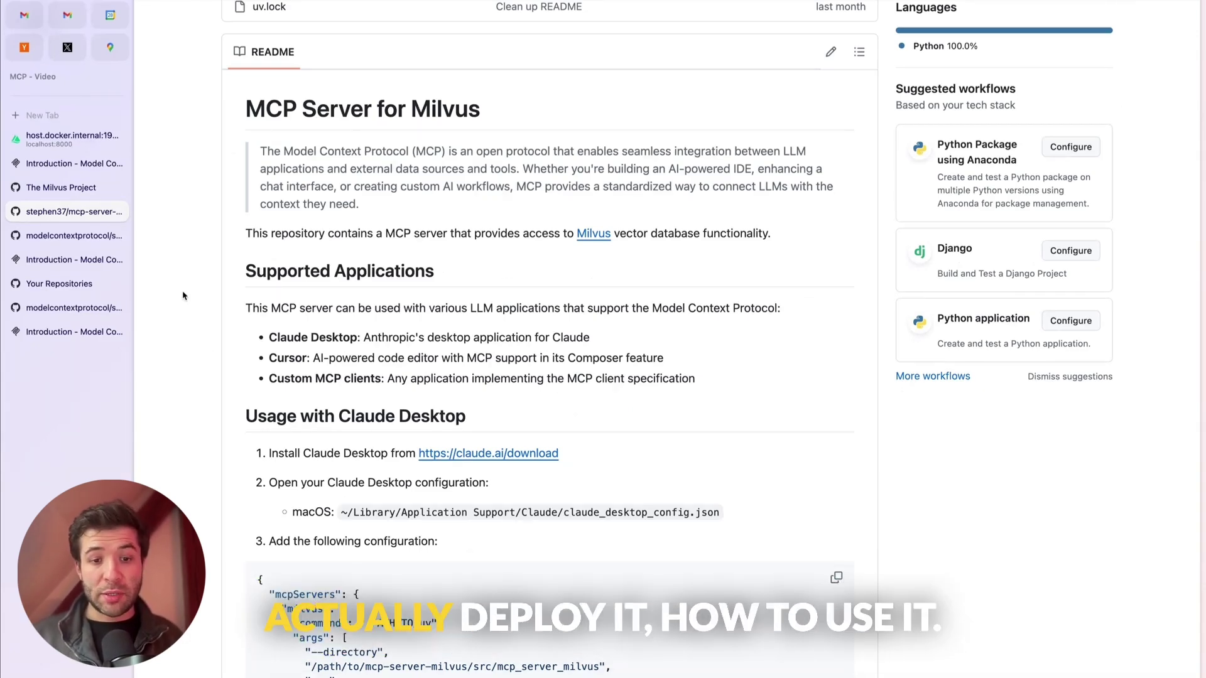
pyautogui.scroll(-5, 182, 296)
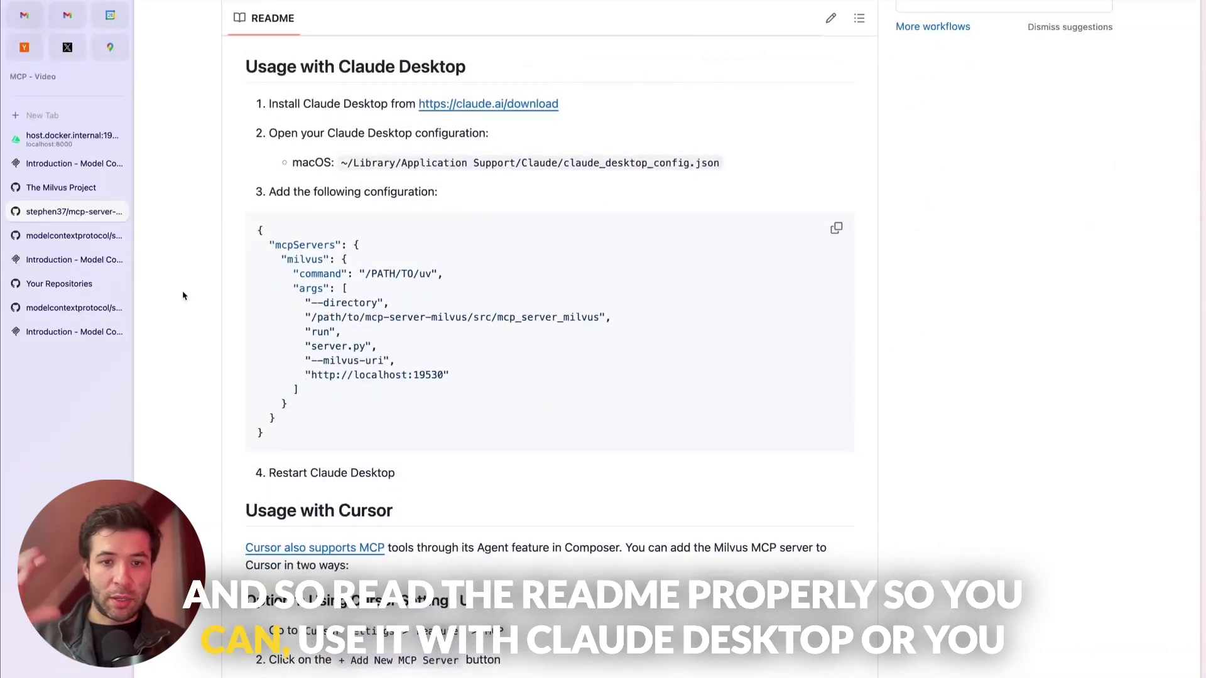
pyautogui.scroll(-3, 182, 296)
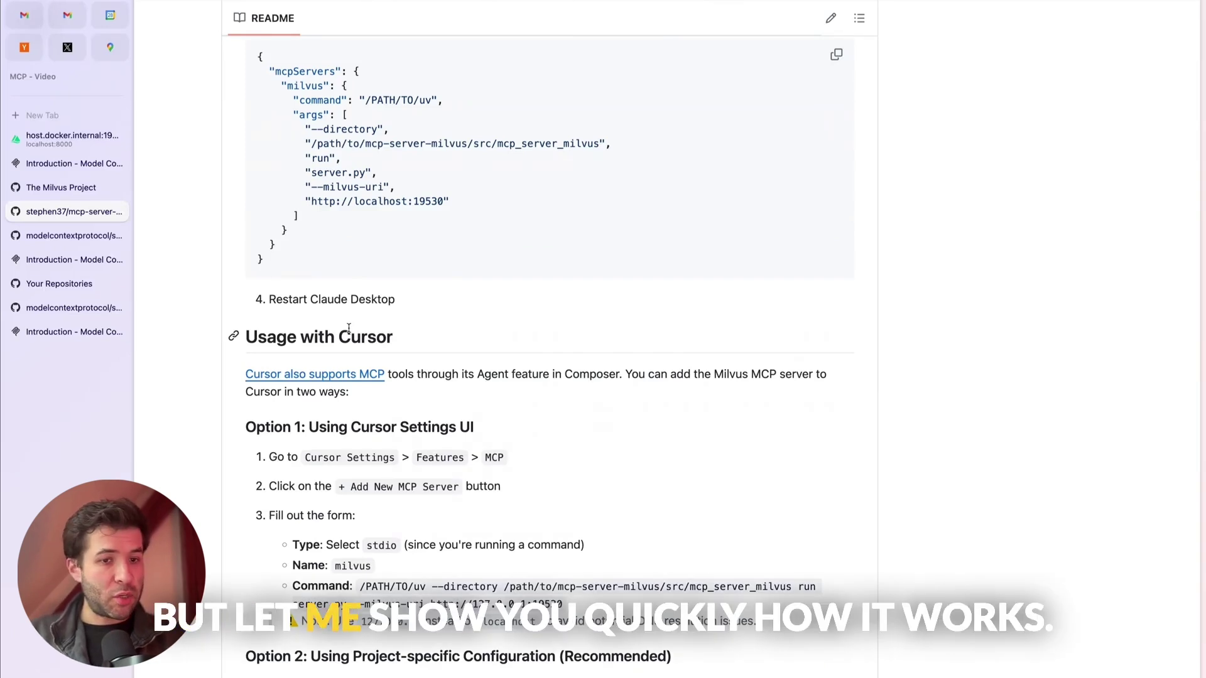
pyautogui.press('super+Tab')
pyautogui.press('super+Tab')
pyautogui.press('super+Tab')
pyautogui.press('super+Tab')
pyautogui.press('super+Tab')
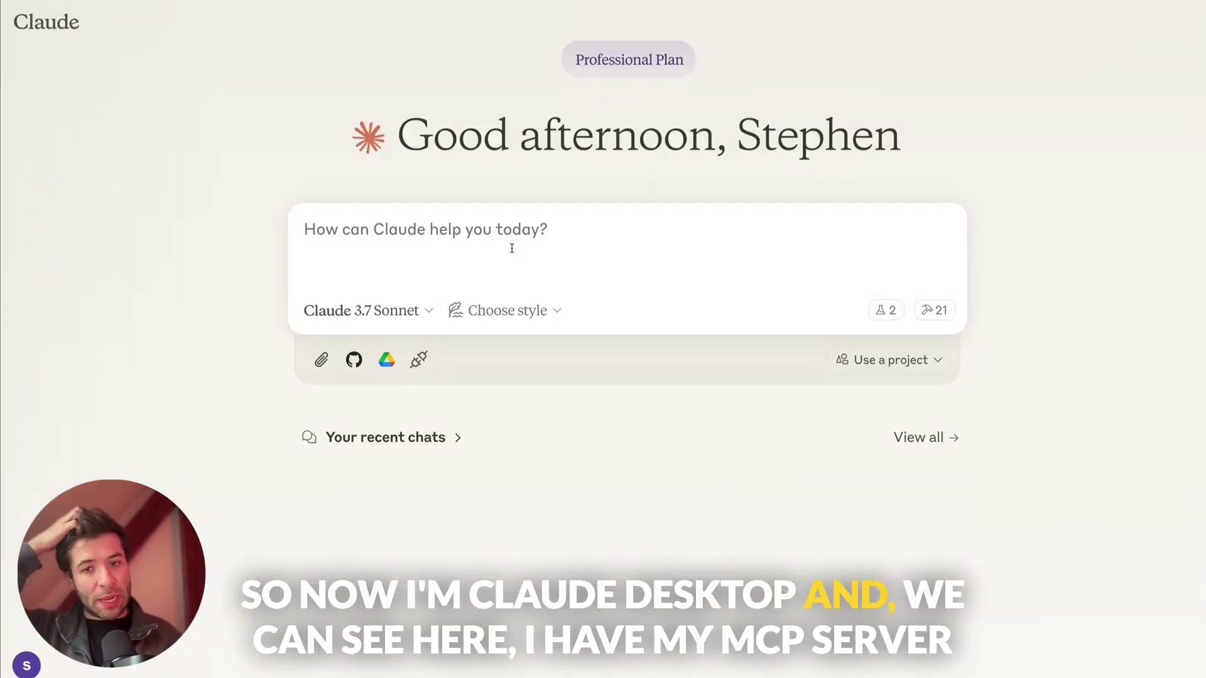
pyautogui.click(419, 360)
pyautogui.doubleClick(387, 438)
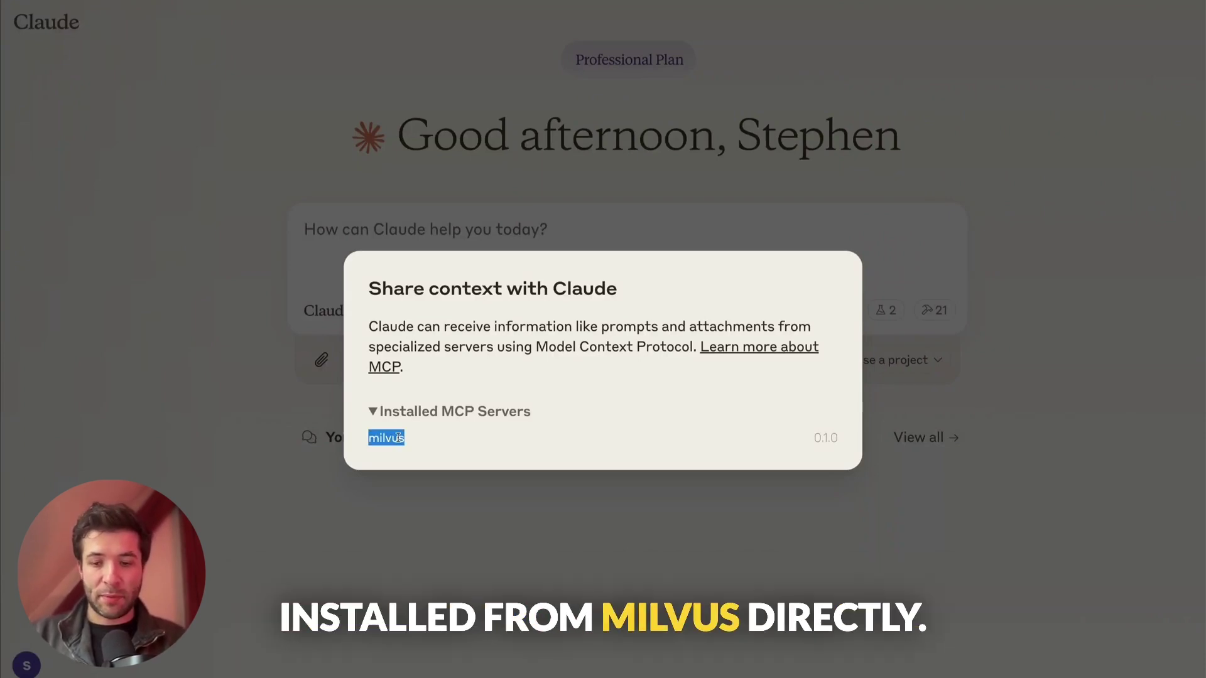
pyautogui.click(303, 415)
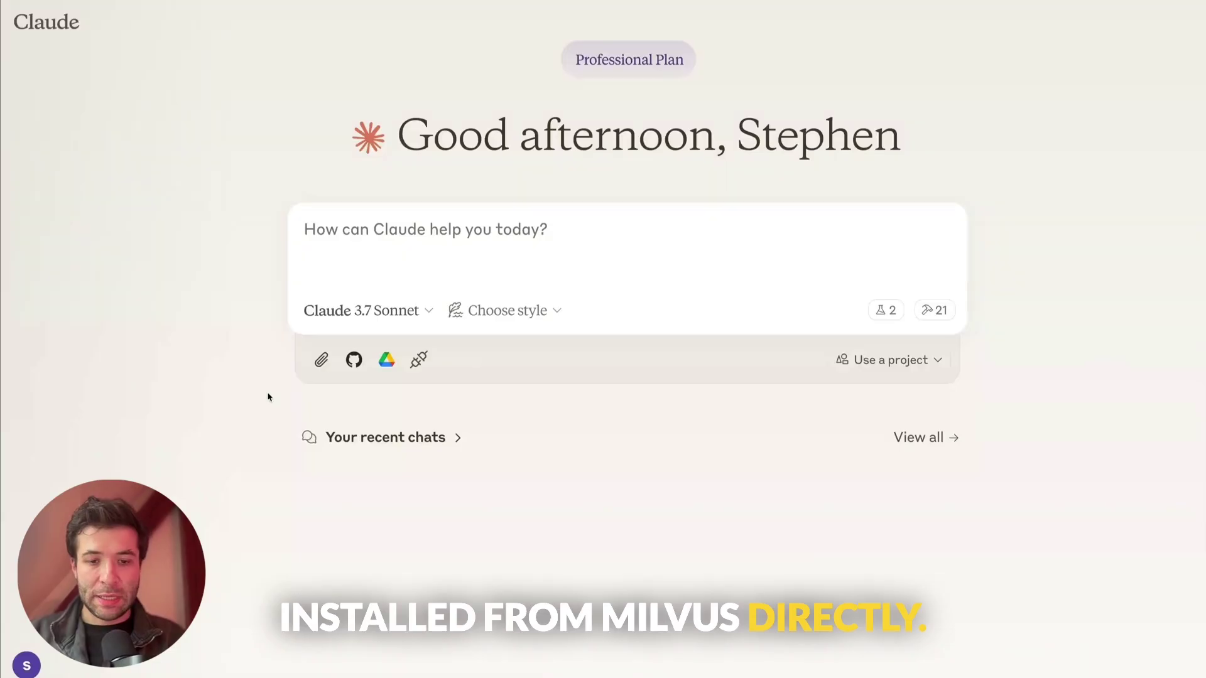
pyautogui.click(934, 311)
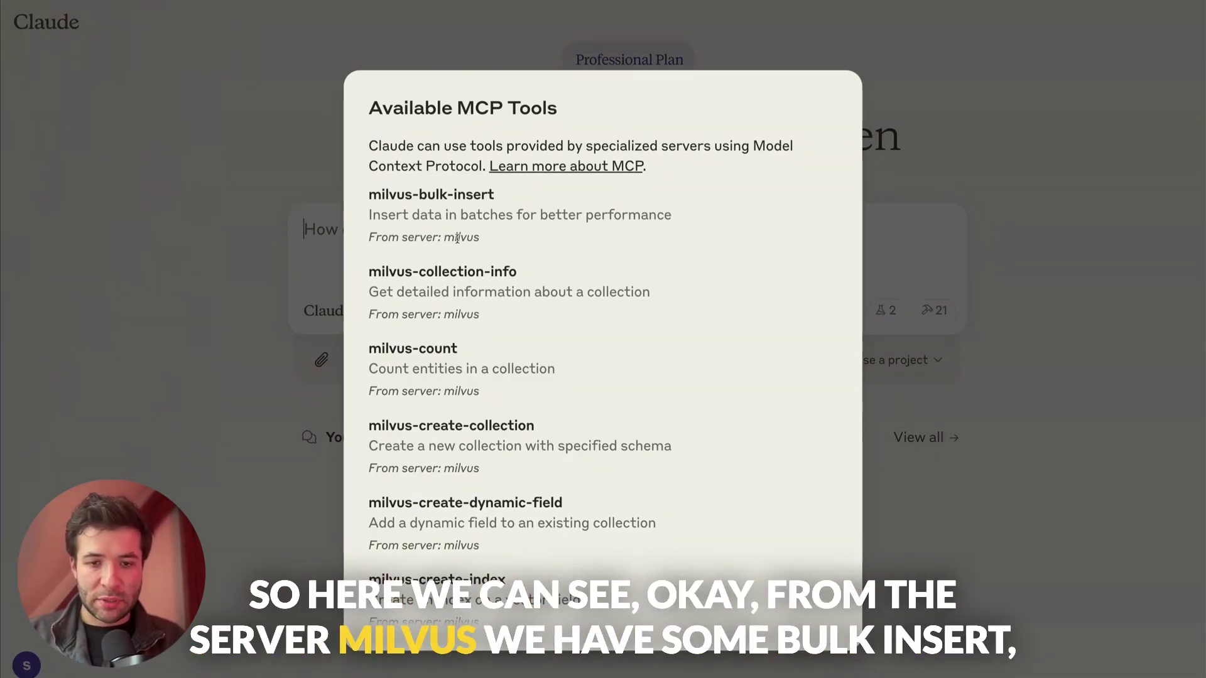
pyautogui.tripleClick(422, 195)
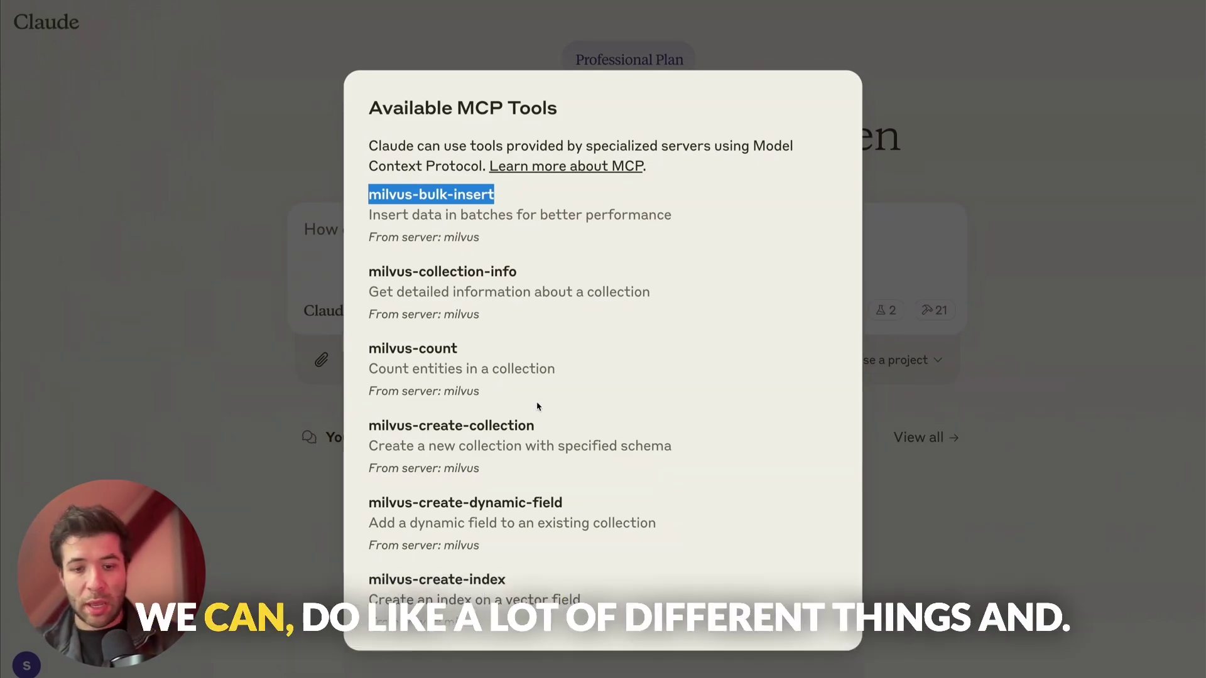
pyautogui.scroll(-7, 538, 405)
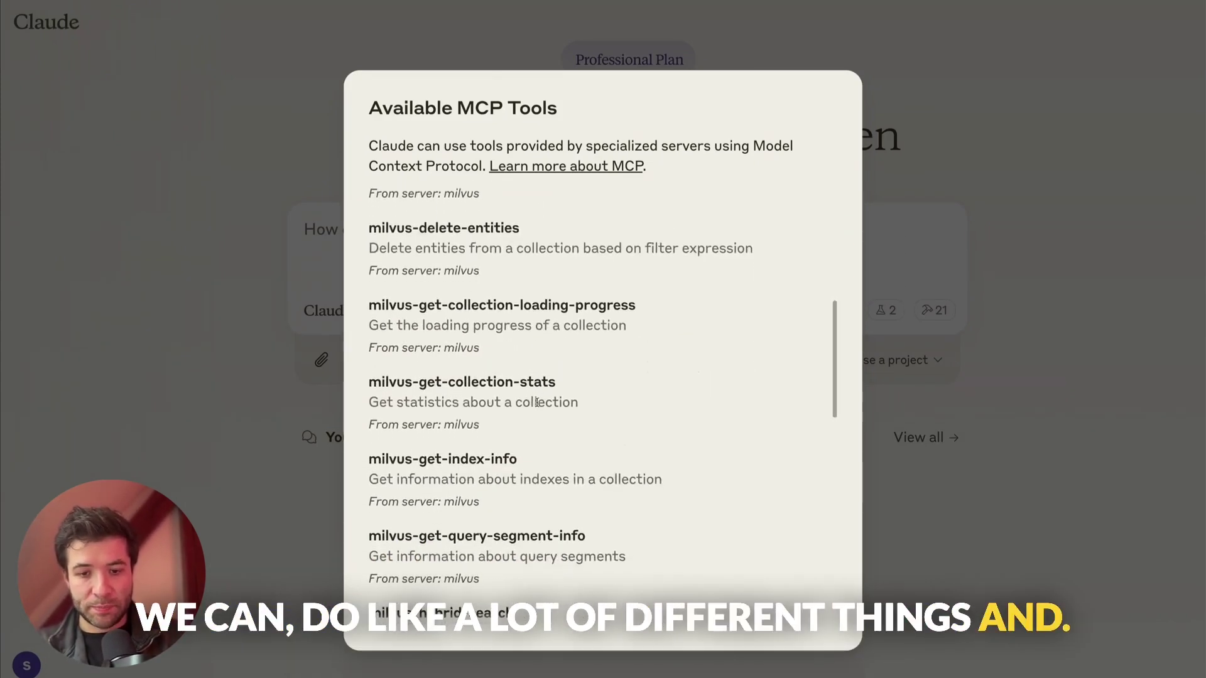
pyautogui.scroll(-3, 503, 403)
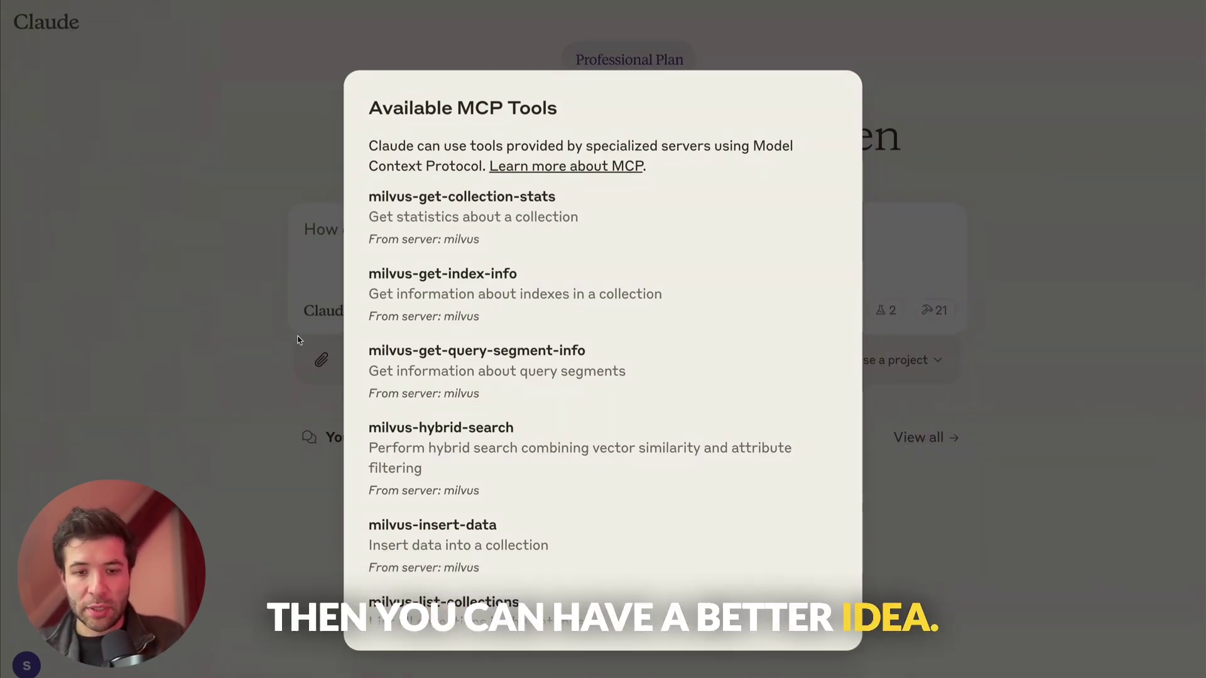
pyautogui.click(243, 288)
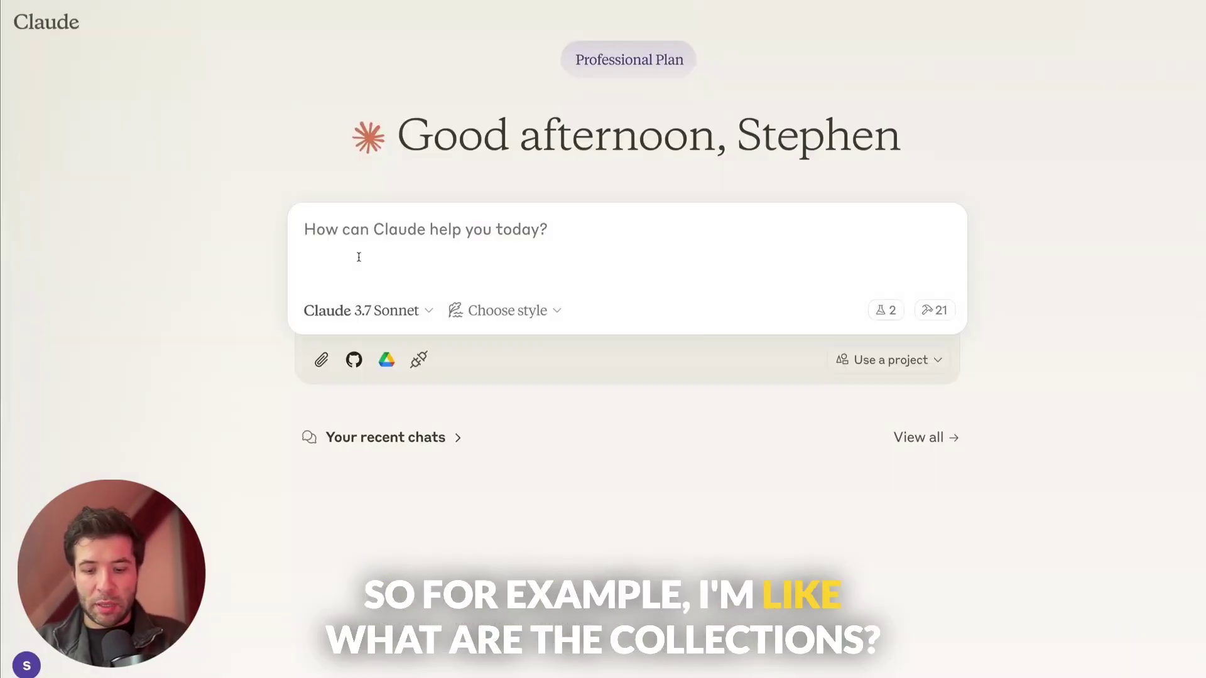
# Ask Claude 'What are the collections in my Milvus DB?'.
pyautogui.write('What are the collecitons')
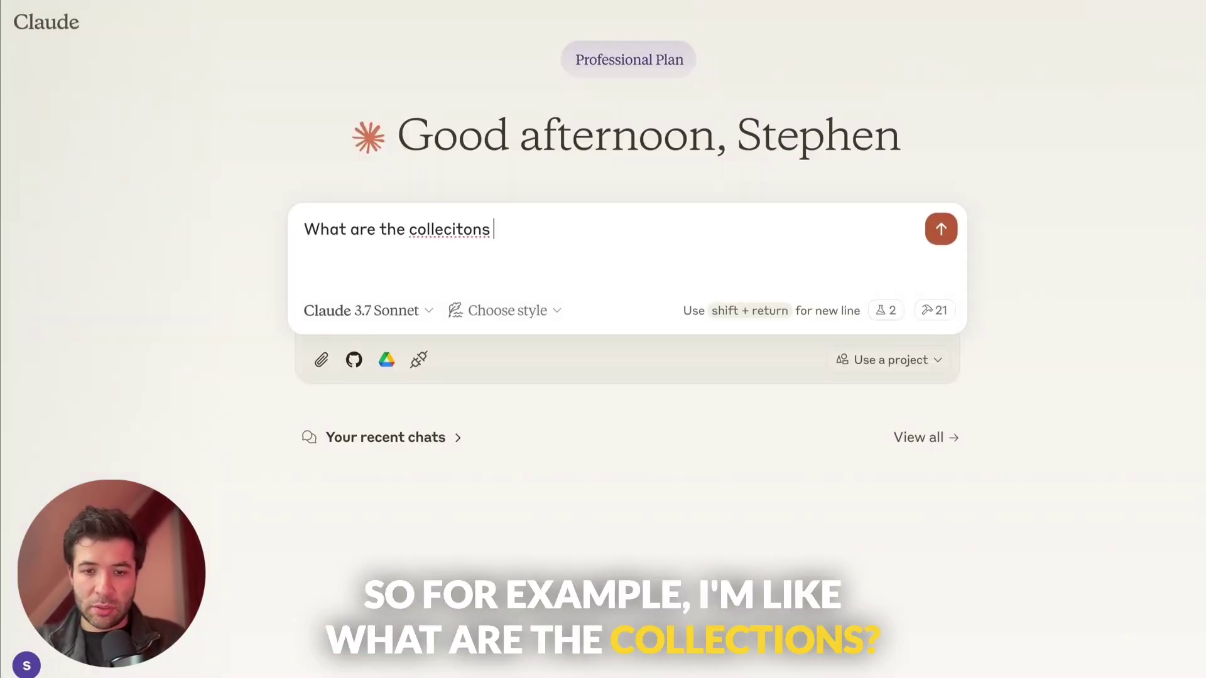
pyautogui.hotkey('alt', 'BackSpace')
pyautogui.write('collections')
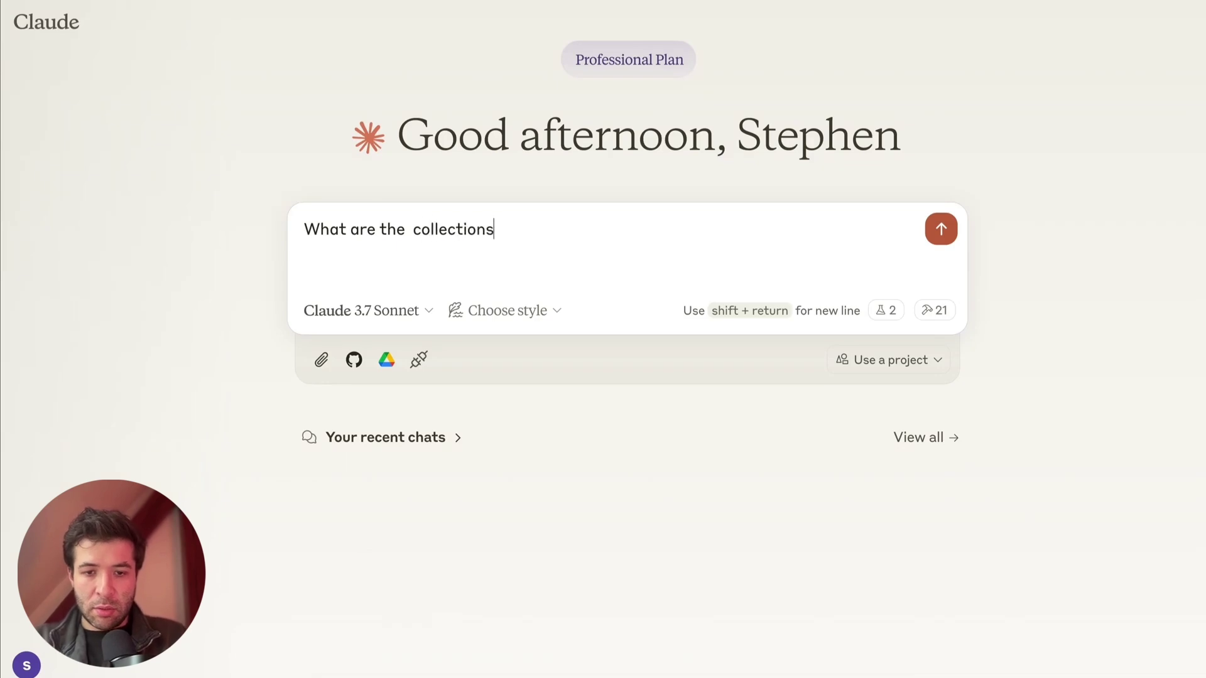
pyautogui.write(' in my Milvus D')
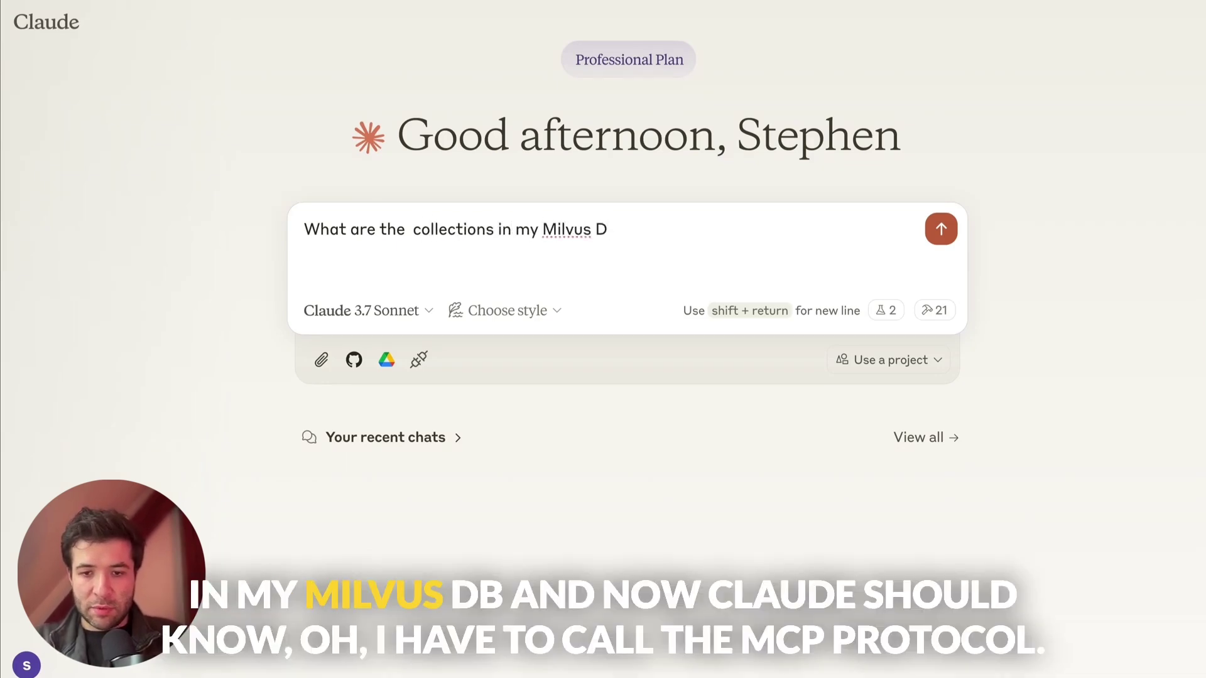
pyautogui.write('B?')
pyautogui.press('Return')
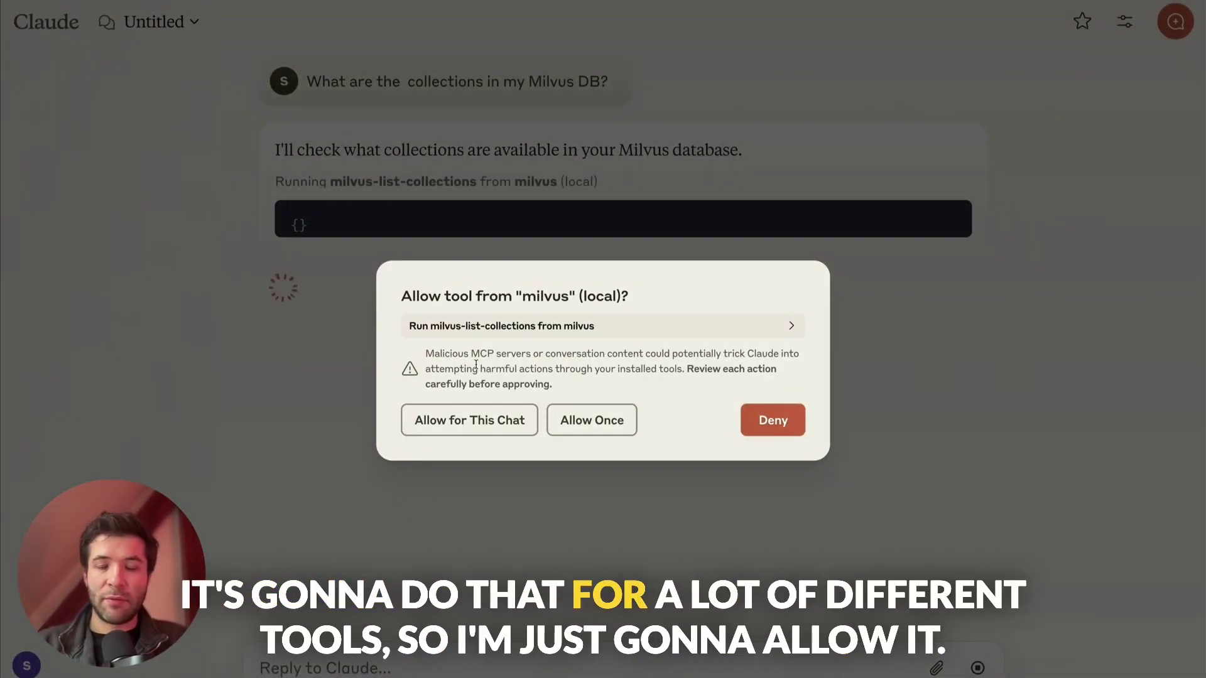
# Allow the milvus-list-collections tool for this chat and highlight the returned eight collections.
pyautogui.click(464, 421)
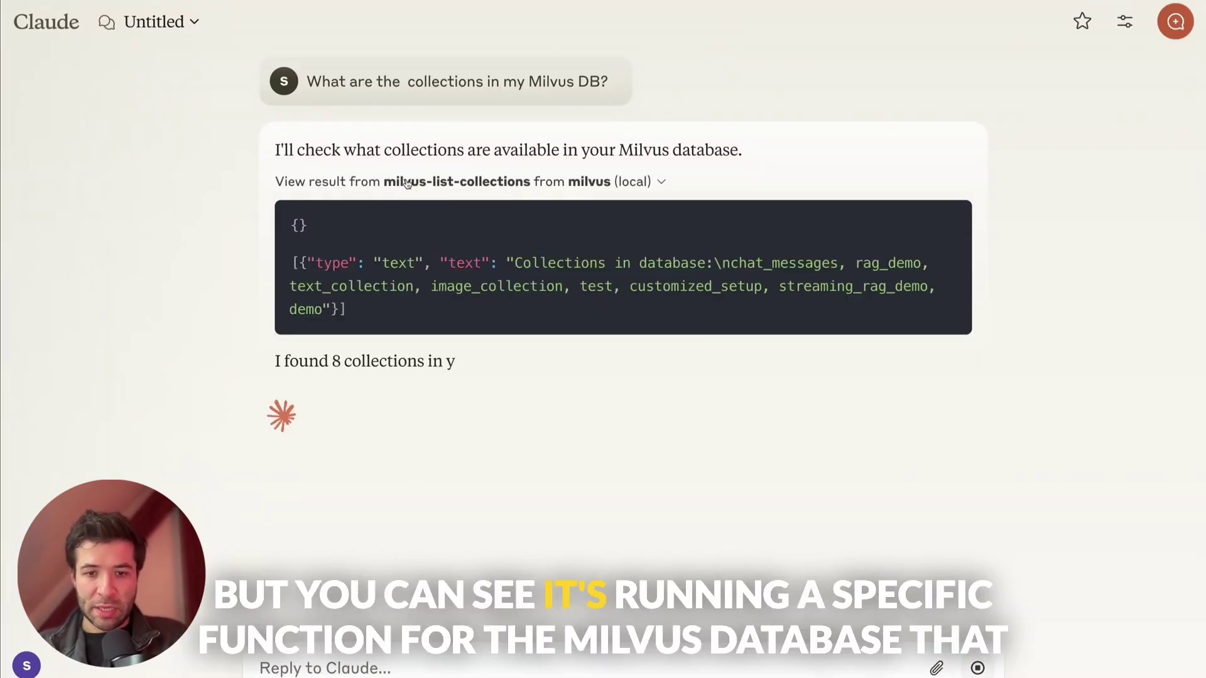
pyautogui.click(441, 183)
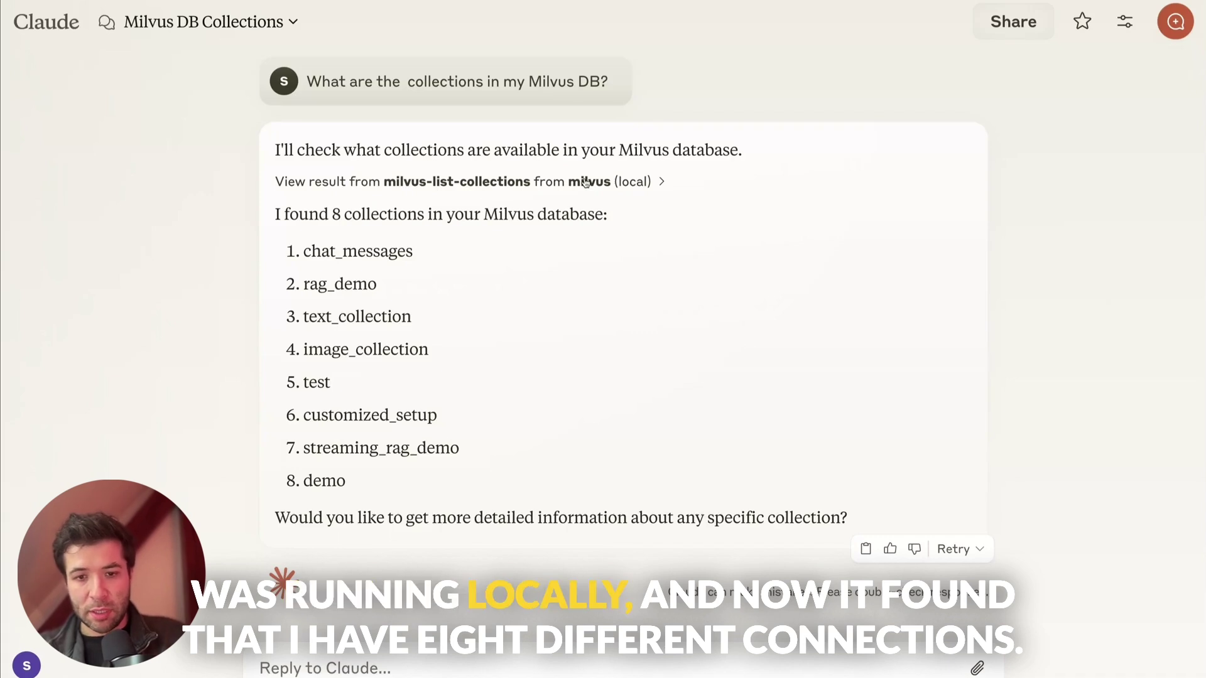
pyautogui.moveTo(277, 216); pyautogui.dragTo(411, 487)
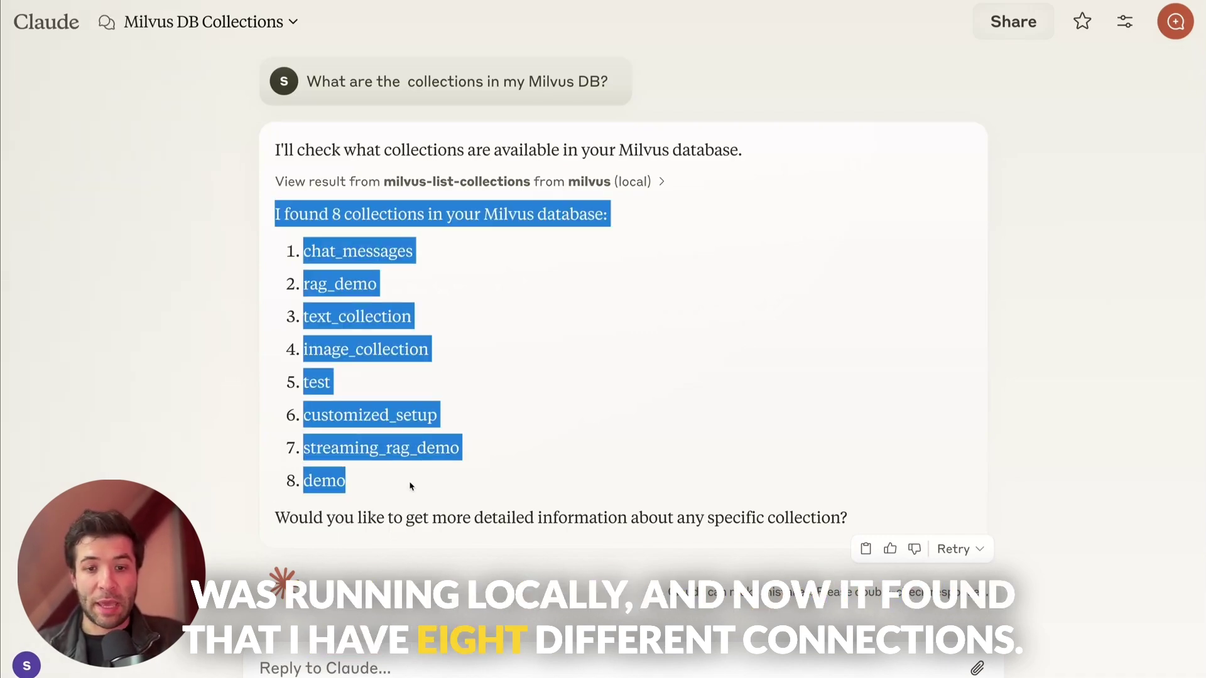
pyautogui.click(412, 485)
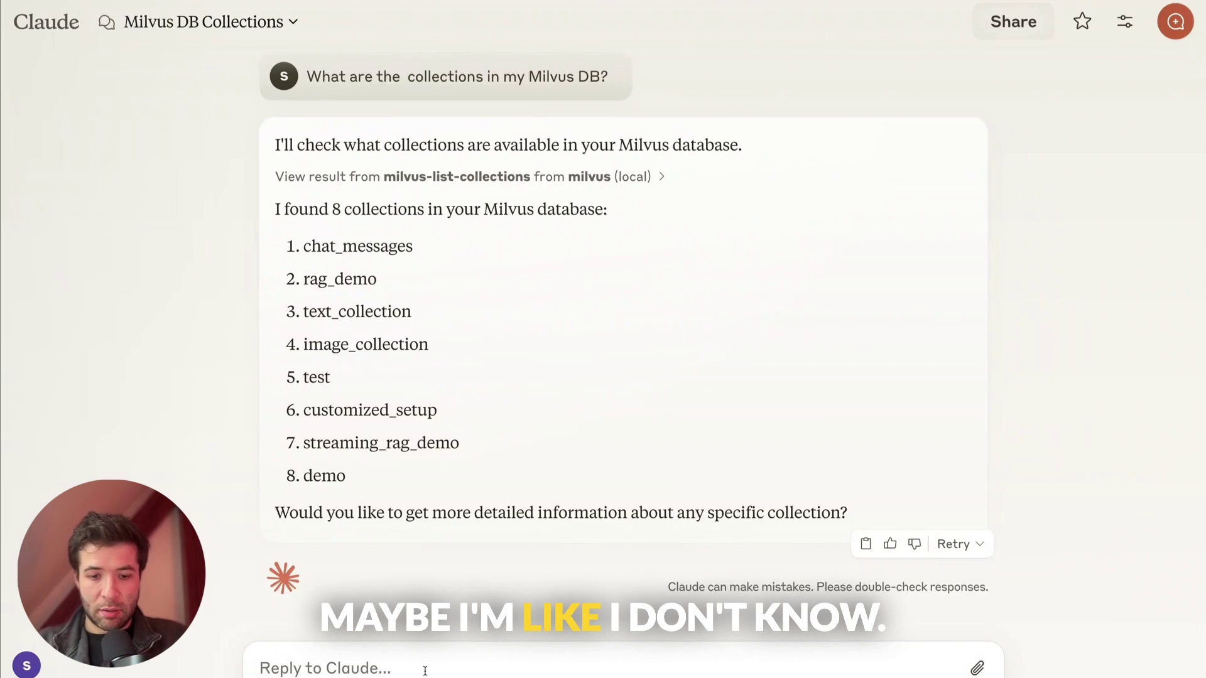
# Ask Claude 'Can you describe to me the demo collection?' and approve the milvus-collection-info tool.
pyautogui.write('Can you desc')
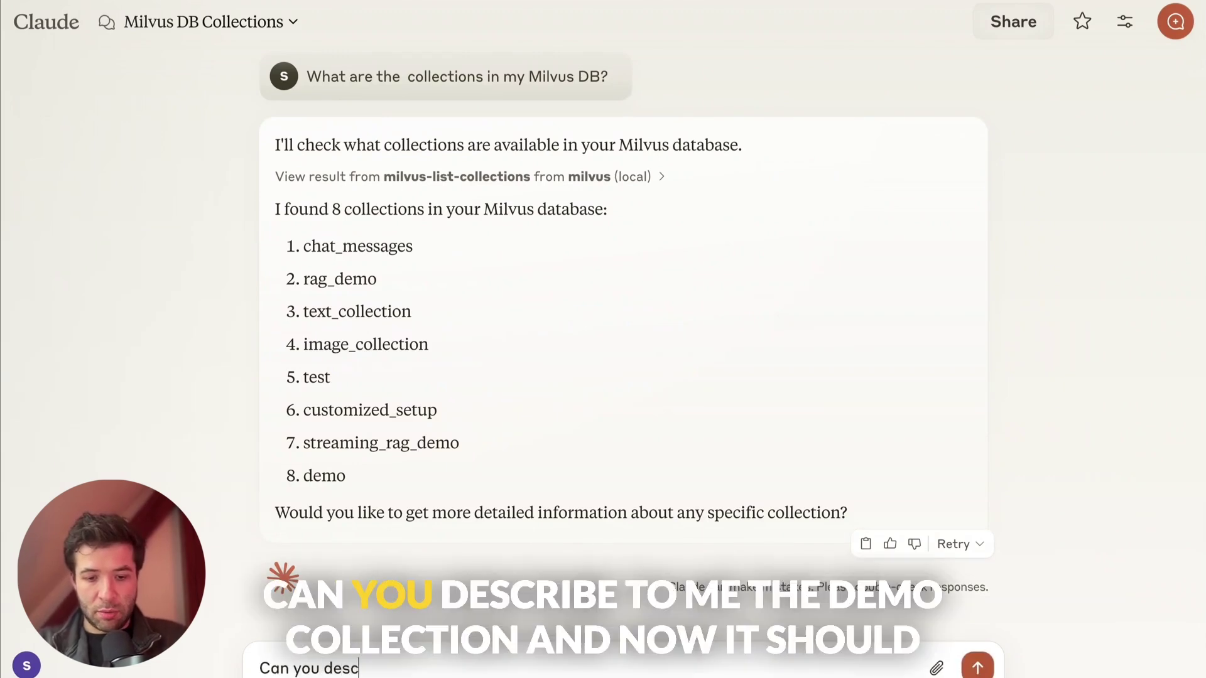
pyautogui.write('ribe to me the')
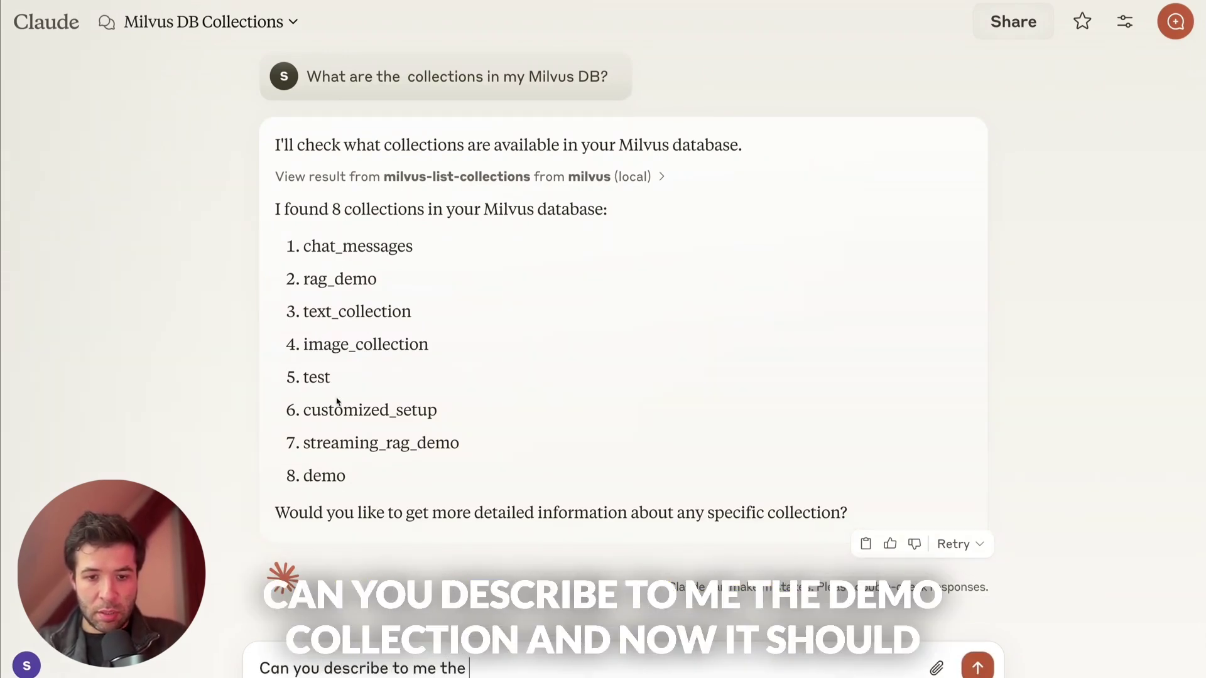
pyautogui.doubleClick(325, 476)
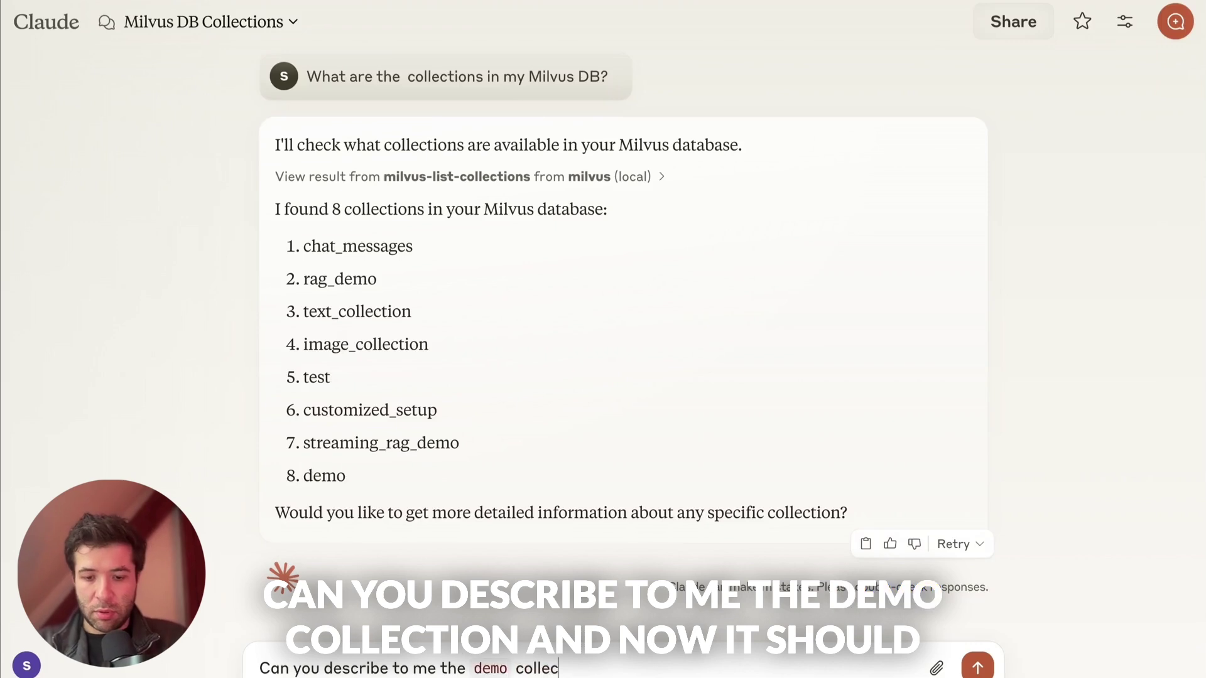
pyautogui.write('tion?')
pyautogui.press('Return')
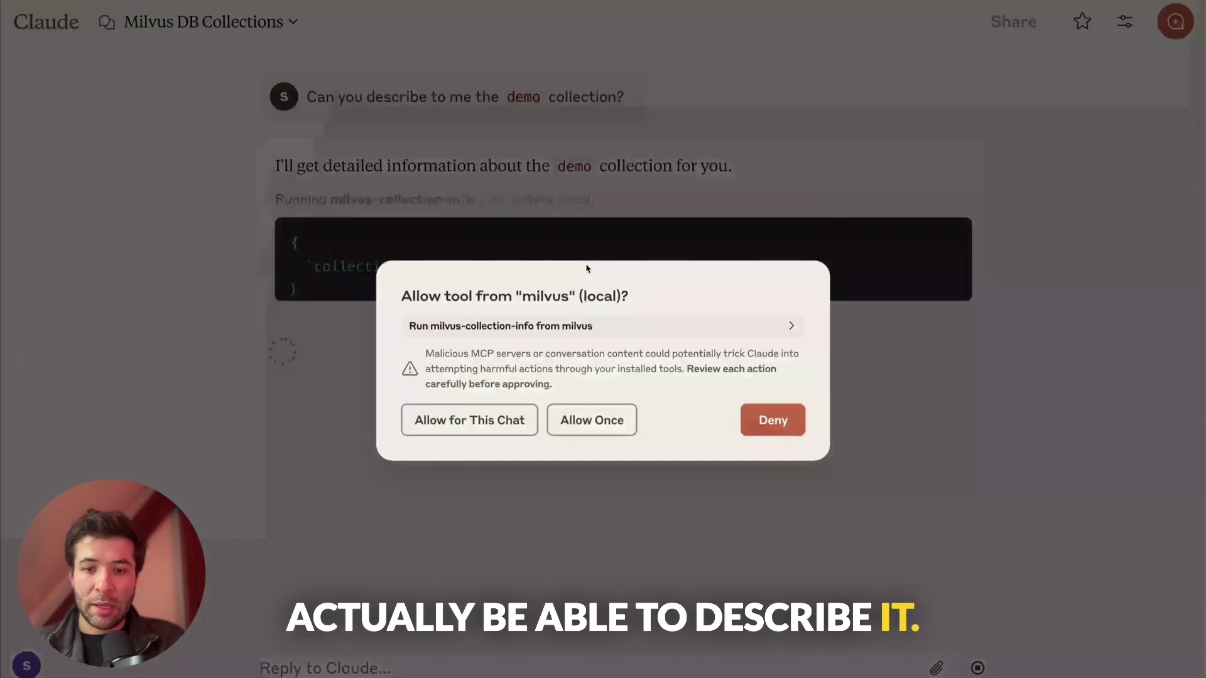
pyautogui.click(485, 422)
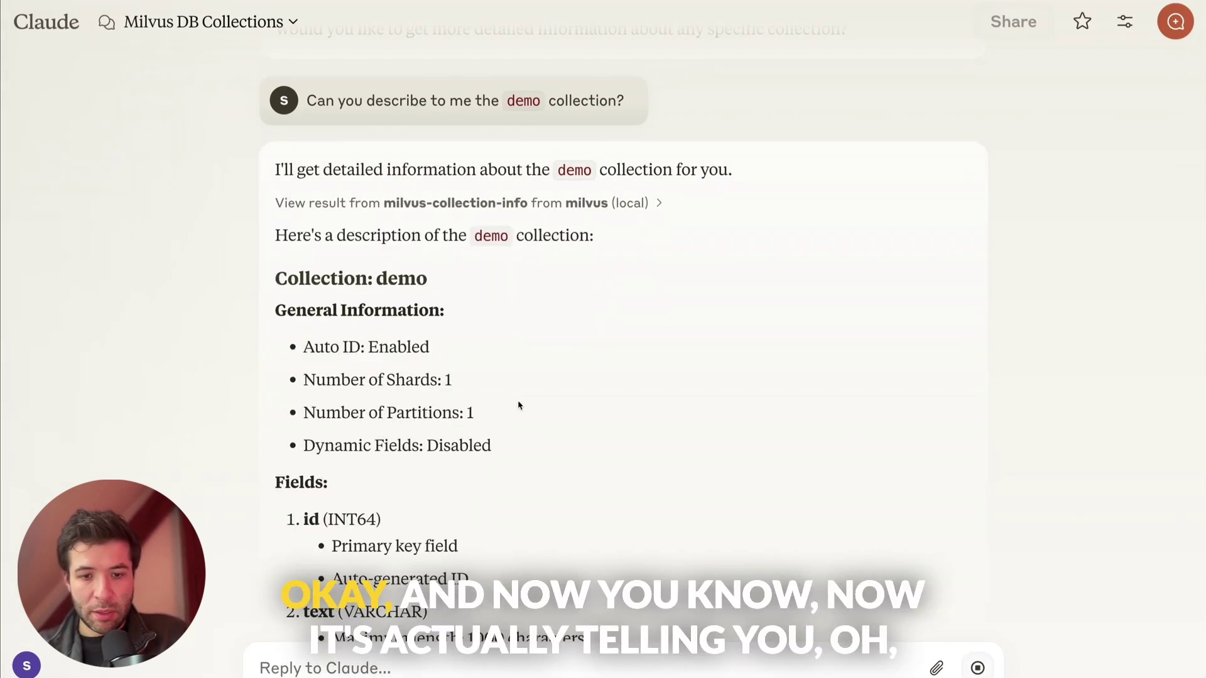
# Read through the demo collection's general information, fields and BM25 function in the reply.
pyautogui.scroll(-1, 519, 405)
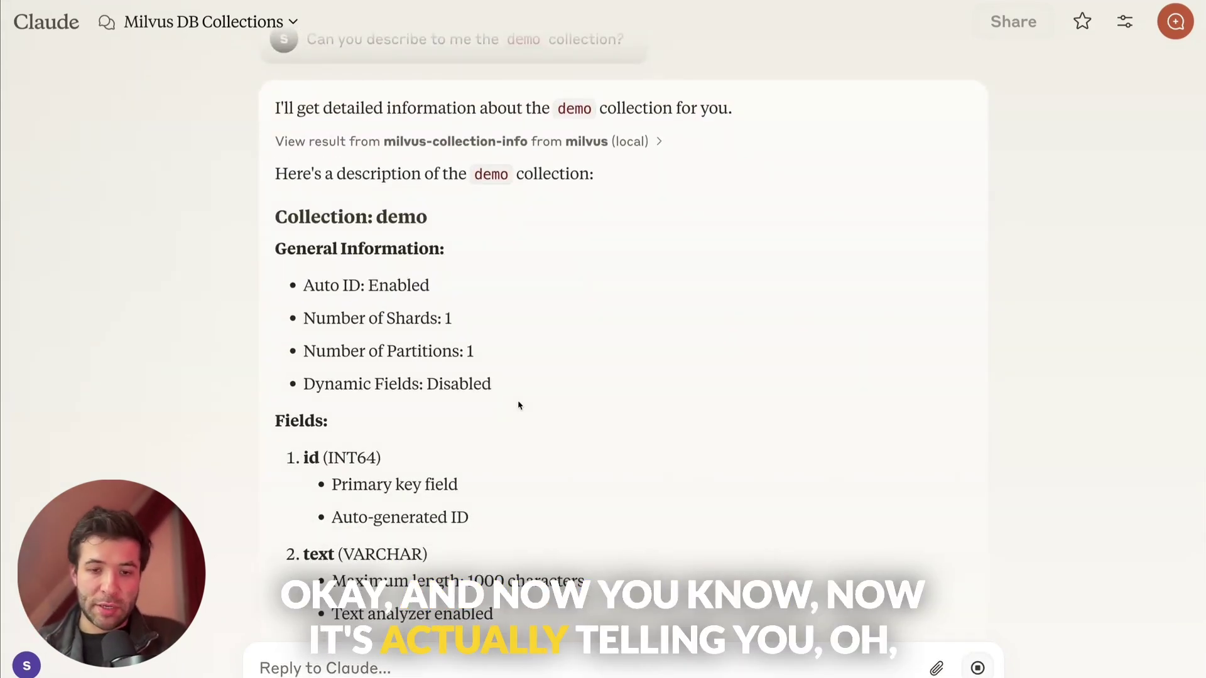
pyautogui.tripleClick(348, 248)
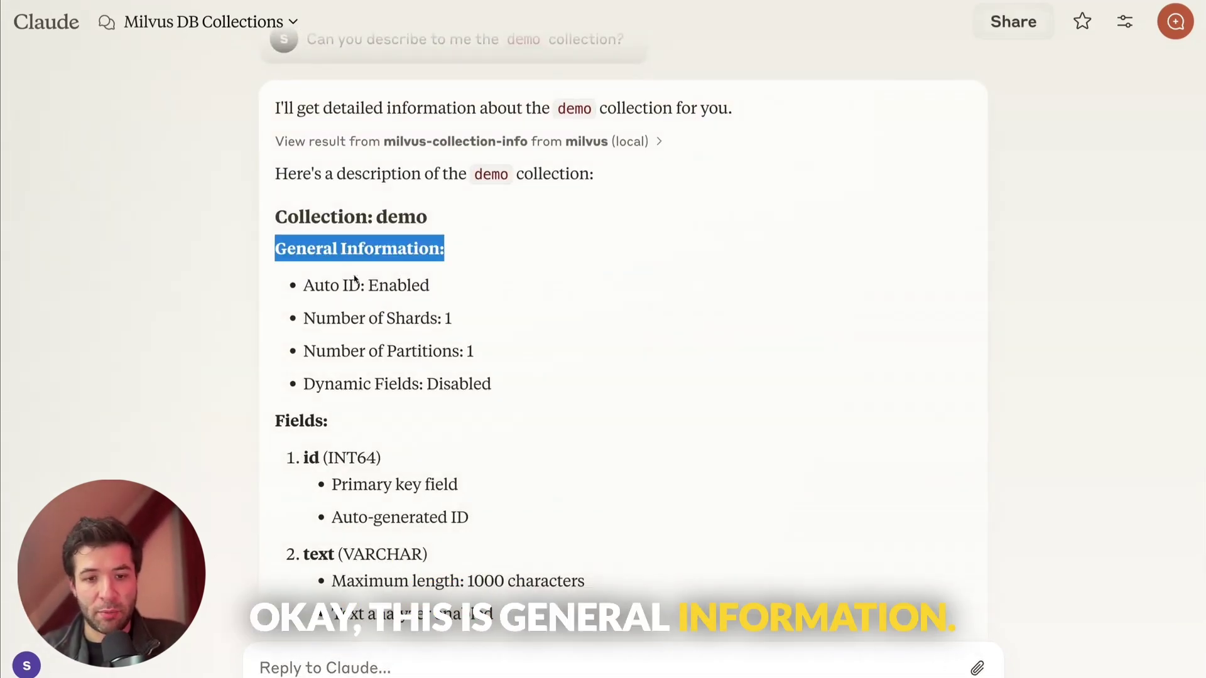
pyautogui.click(355, 281)
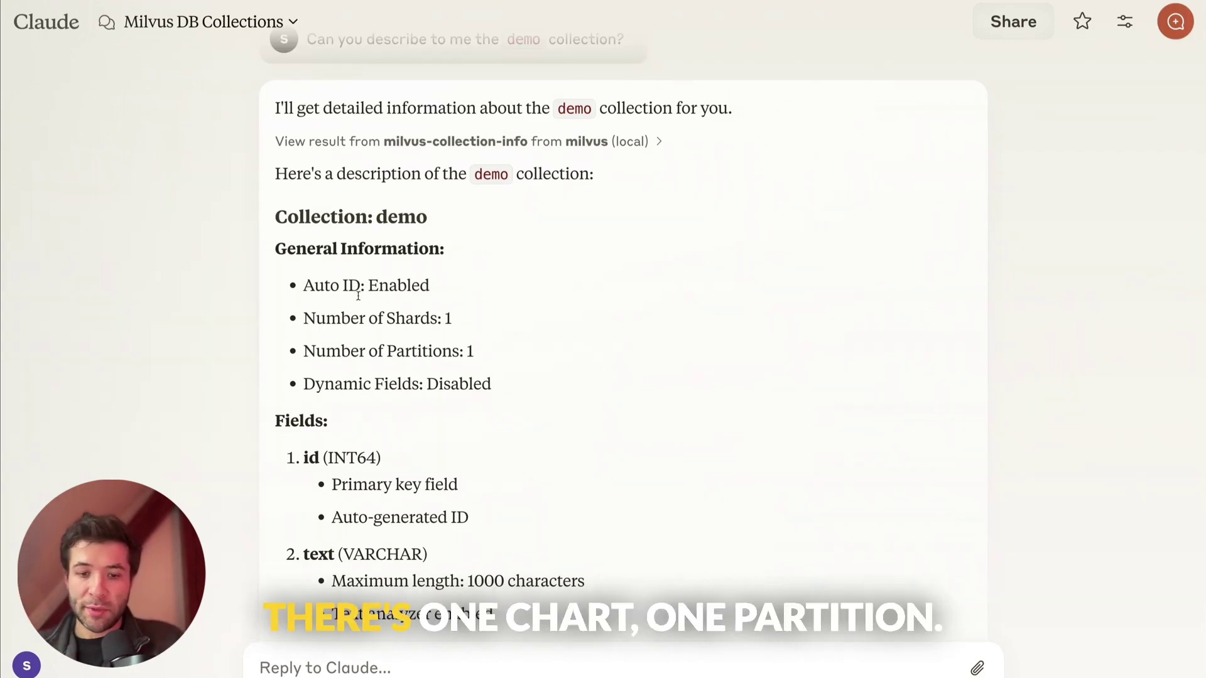
pyautogui.scroll(-7, 378, 344)
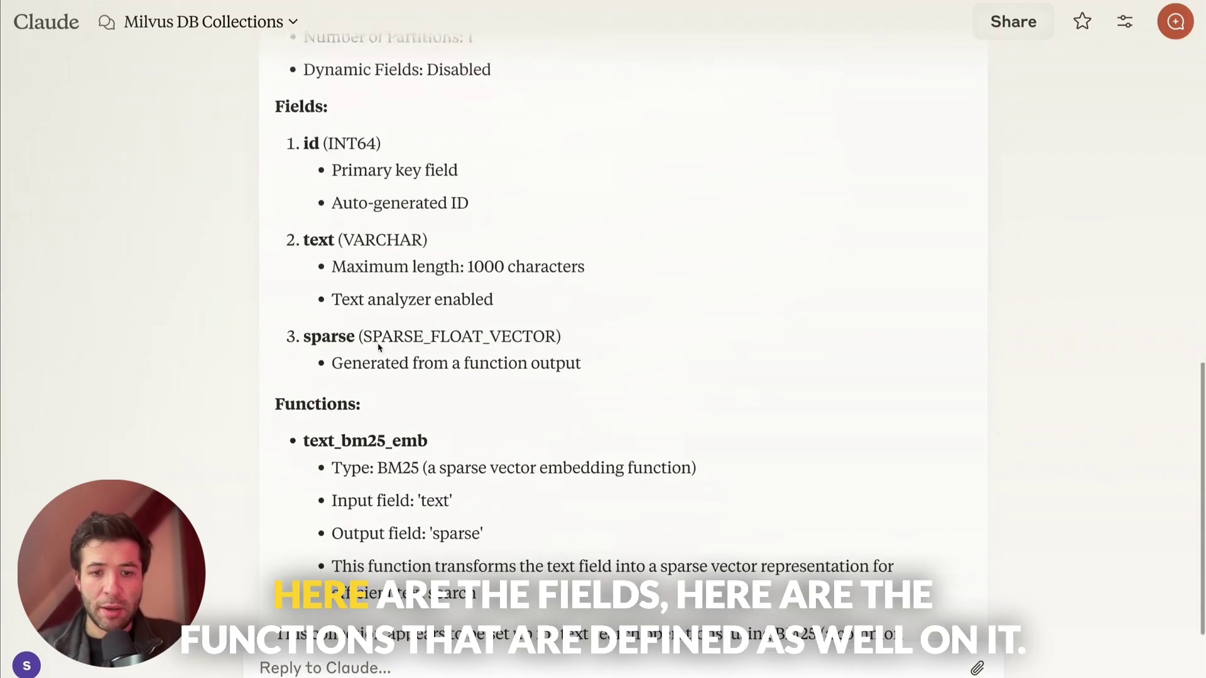
pyautogui.scroll(-2, 378, 343)
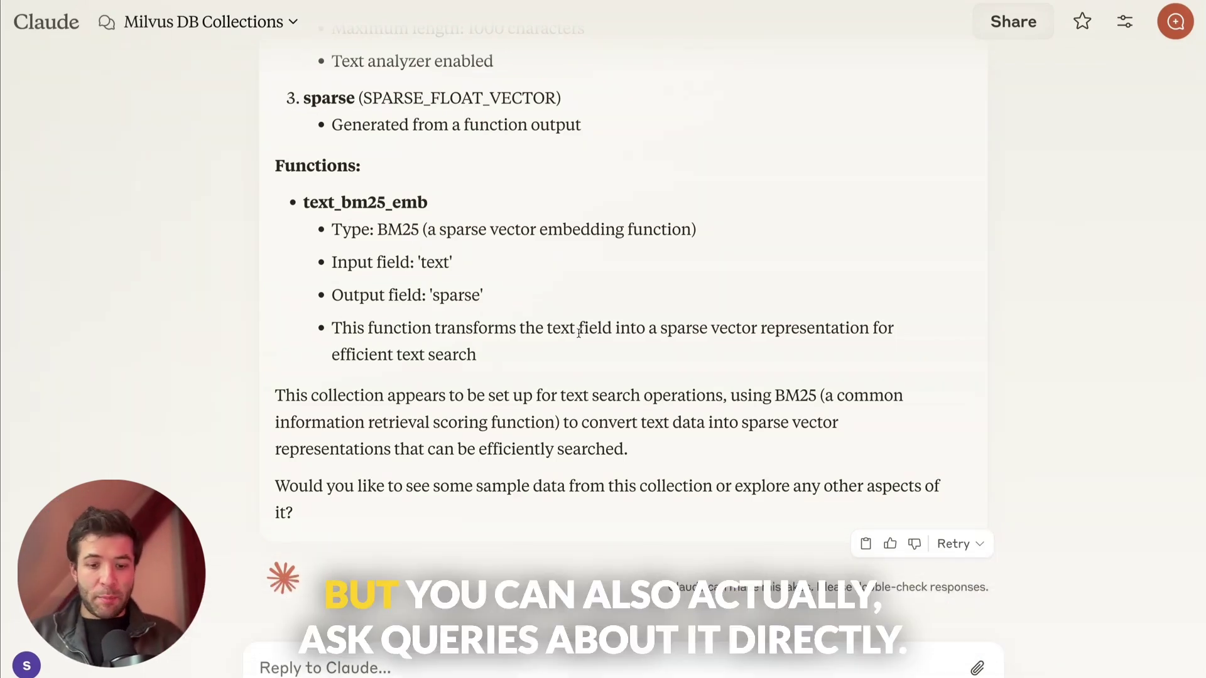
pyautogui.click(492, 660)
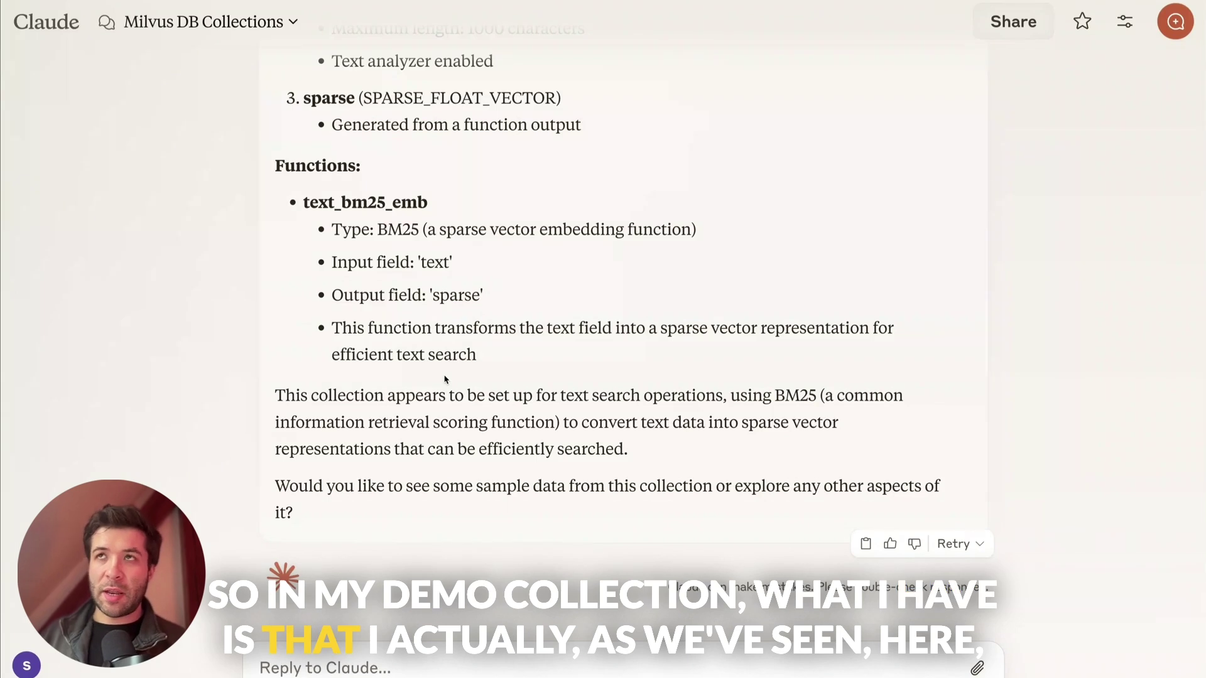
# Highlight the BM25 function type and allow milvus-text-search for this chat.
pyautogui.doubleClick(394, 201)
pyautogui.doubleClick(400, 229)
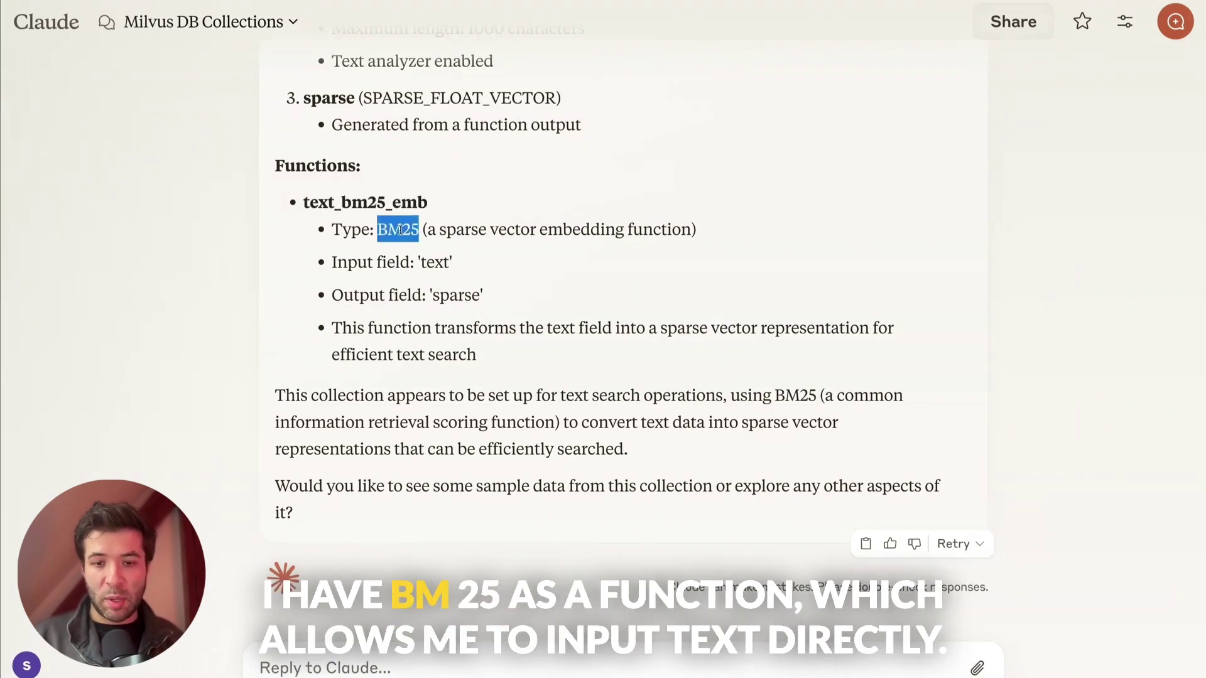
pyautogui.tripleClick(400, 230)
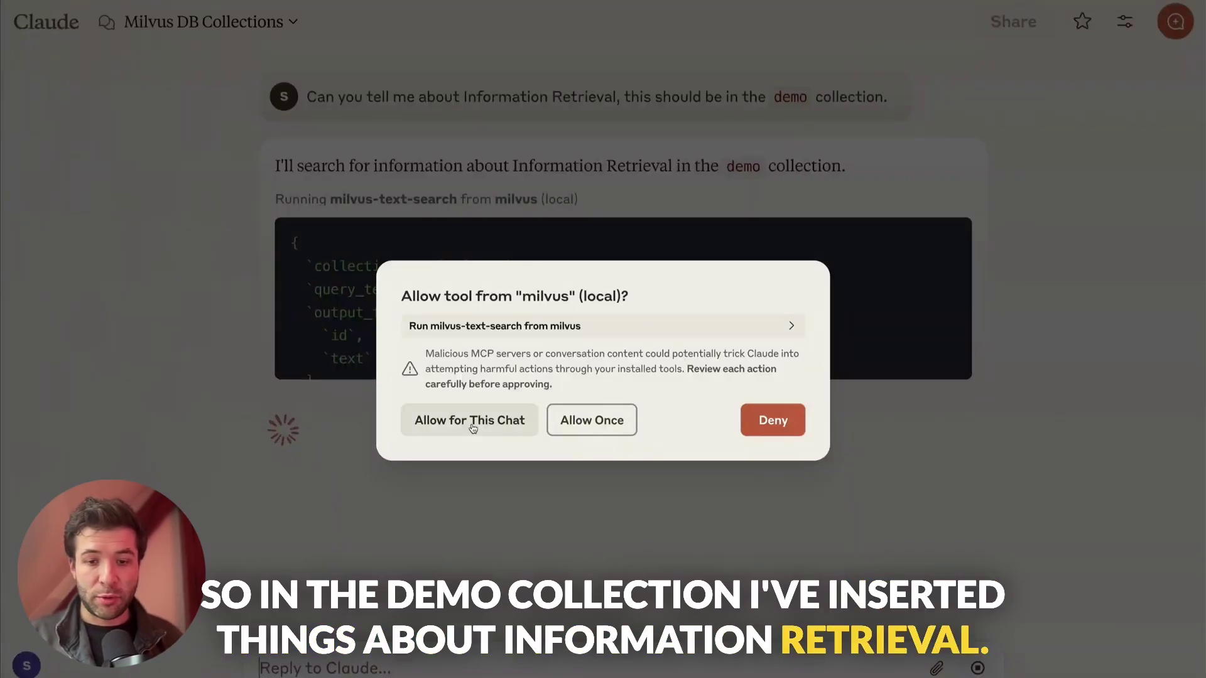
pyautogui.click(473, 424)
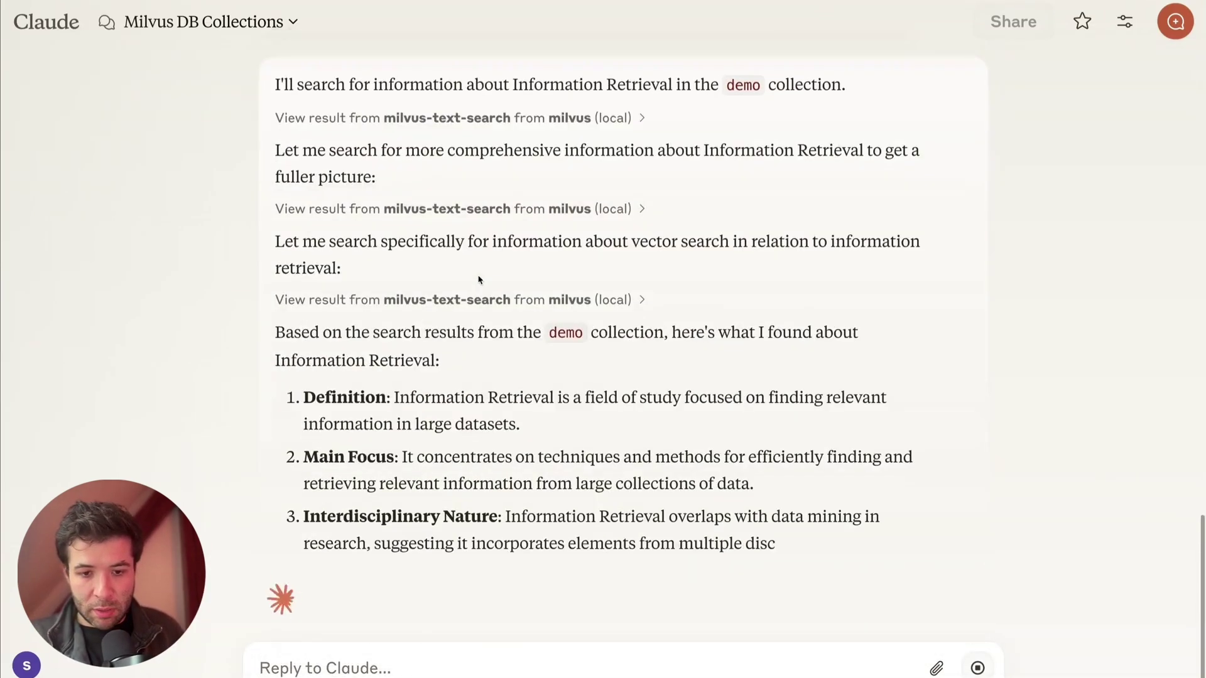
# Review and highlight Claude's summary of the Information Retrieval findings.
pyautogui.scroll(1, 446, 294)
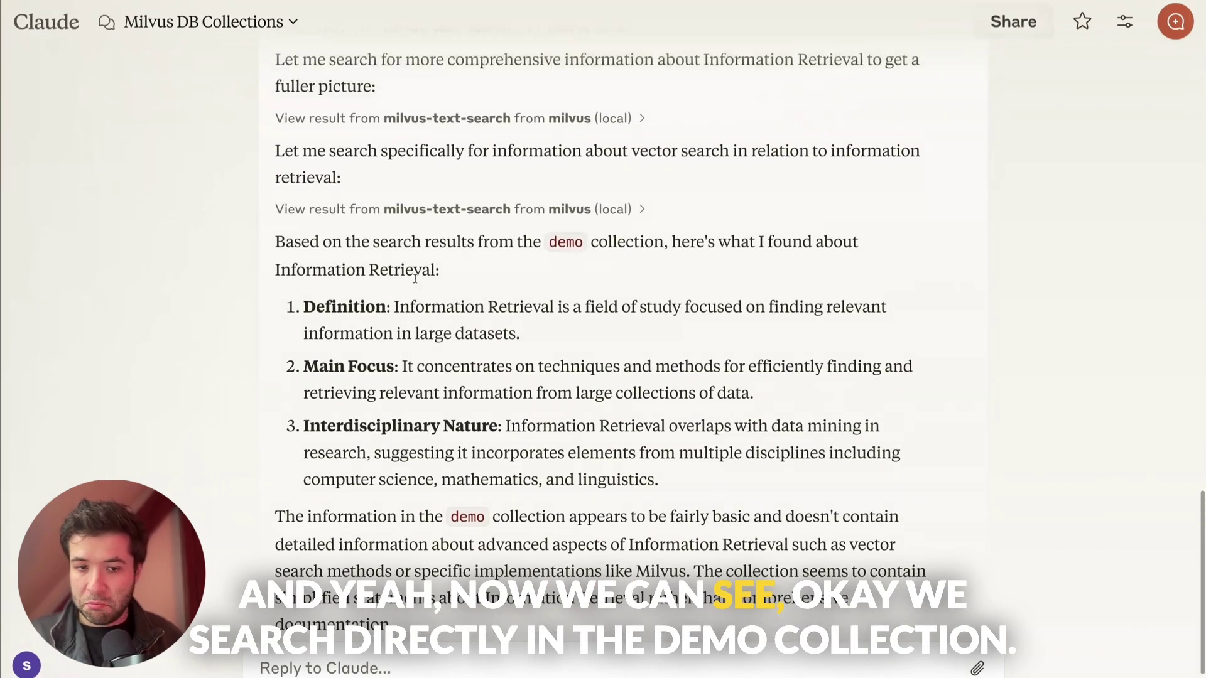
pyautogui.tripleClick(453, 247)
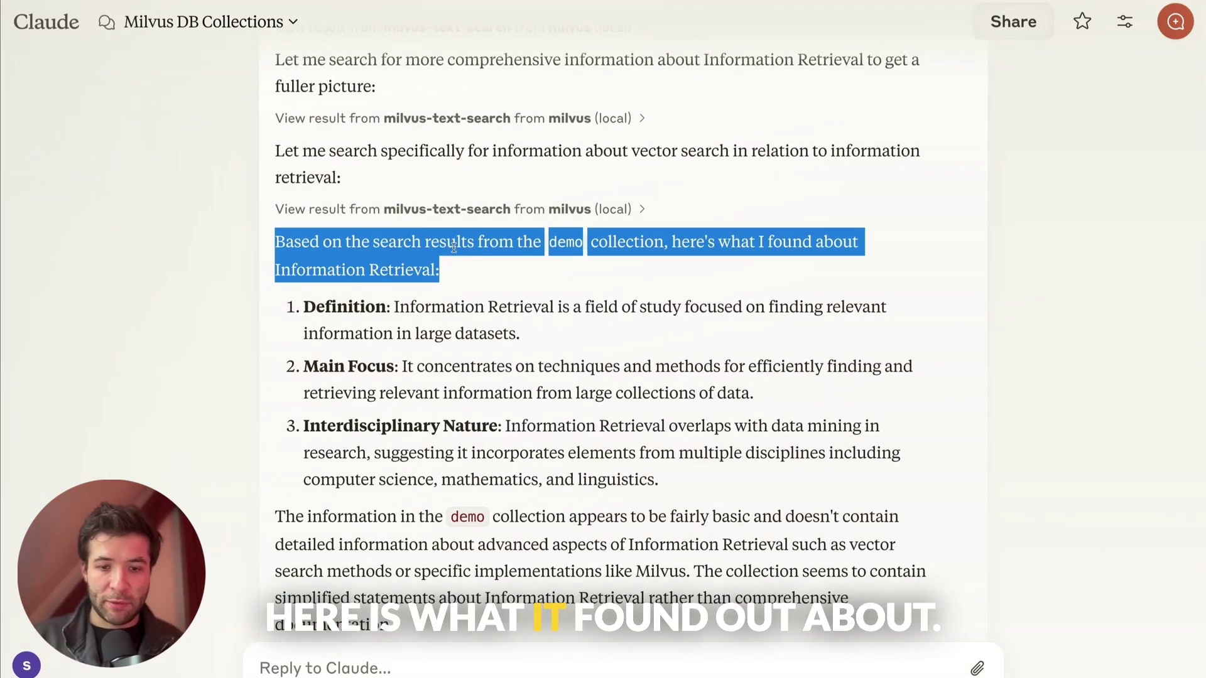
pyautogui.scroll(1, 510, 383)
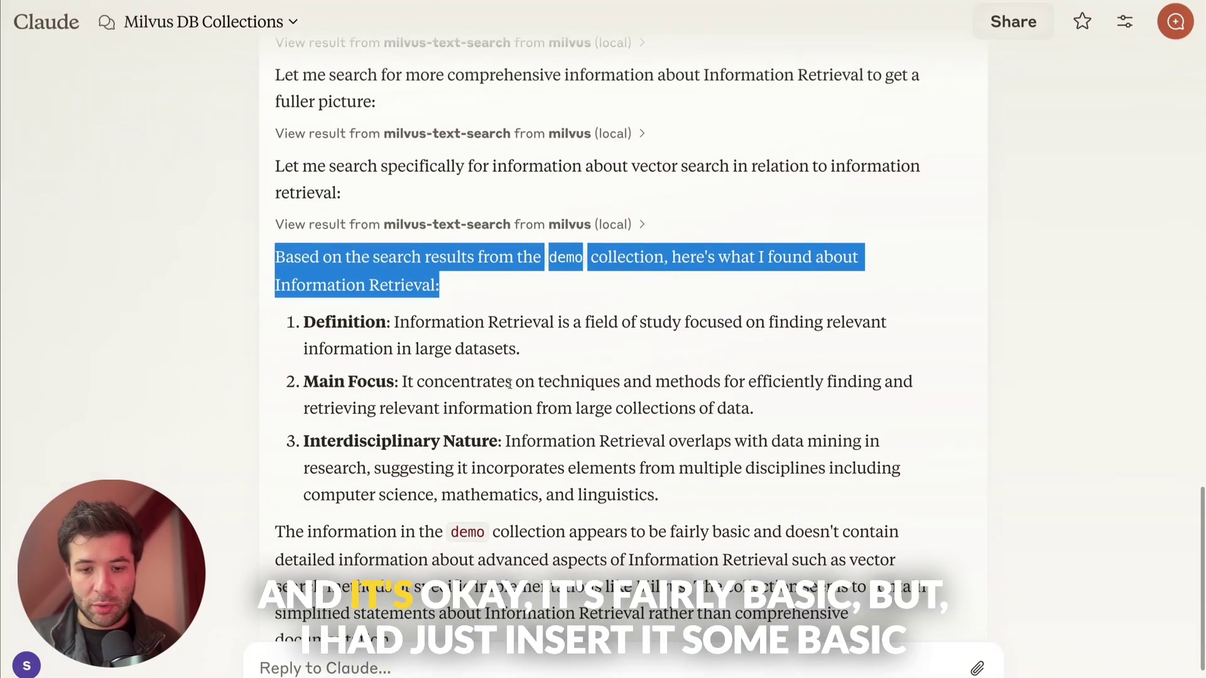